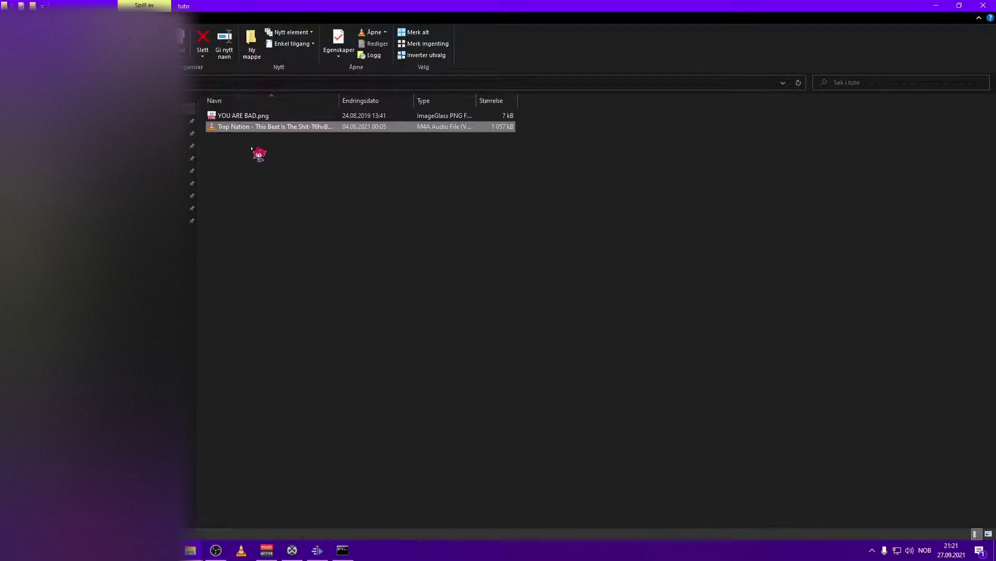
# Restore and shrink Kdenlive, then drag the Trap Nation music file into the Project Bin.
pyautogui.click(318, 550)
pyautogui.moveTo(602, 11); pyautogui.dragTo(767, 193)
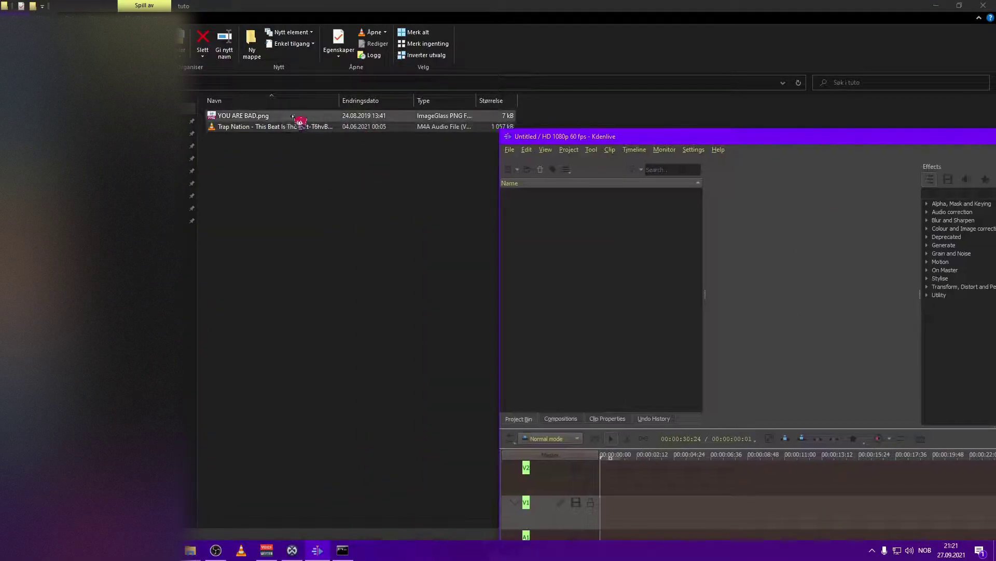
pyautogui.moveTo(275, 127); pyautogui.dragTo(639, 291)
# Place the Trap Nation music on track A1 and YOU ARE BAD.png on track V1.
pyautogui.doubleClick(692, 137)
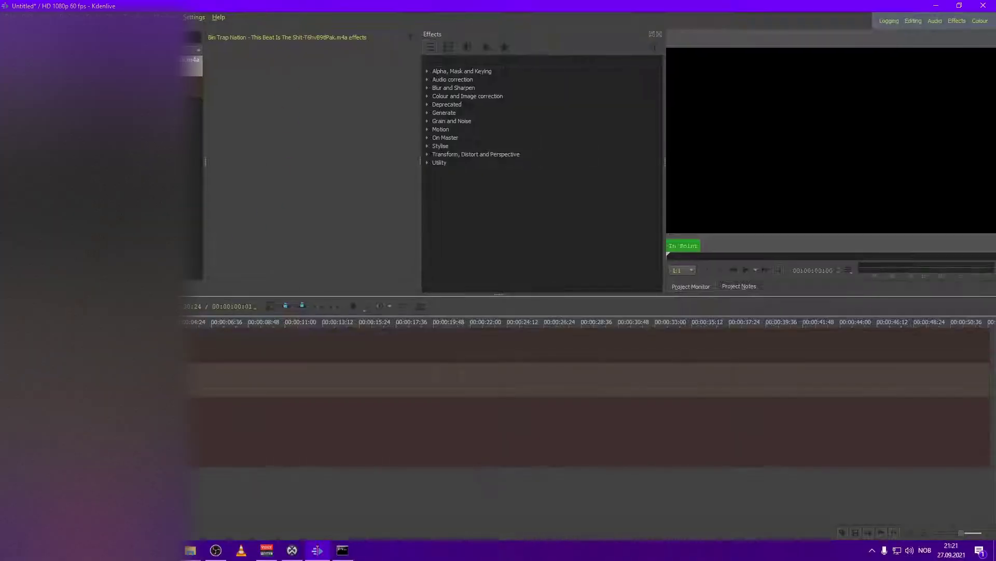
pyautogui.moveTo(114, 66); pyautogui.dragTo(83, 413)
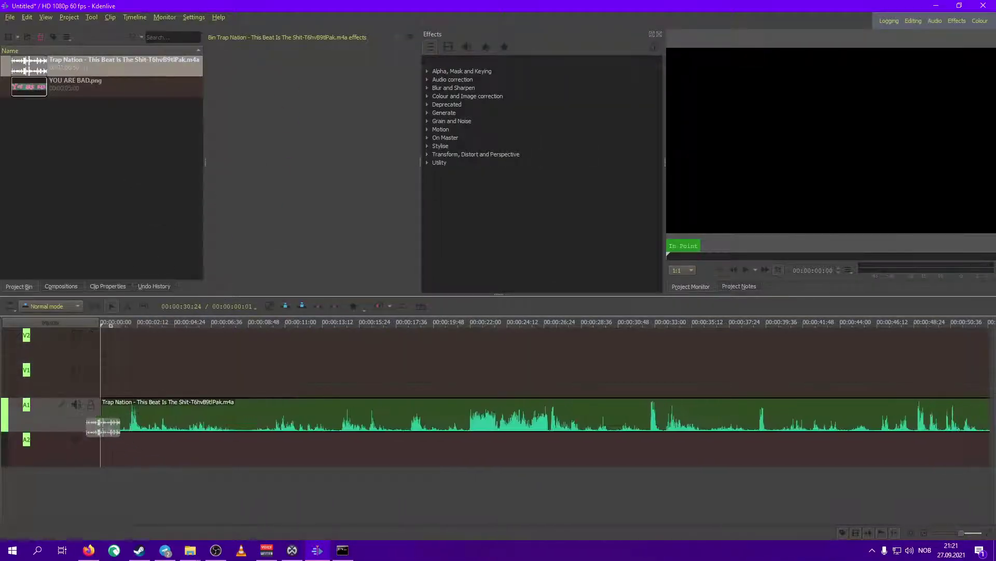
pyautogui.moveTo(73, 83); pyautogui.dragTo(663, 380)
pyautogui.scroll(-1, 207, 387)
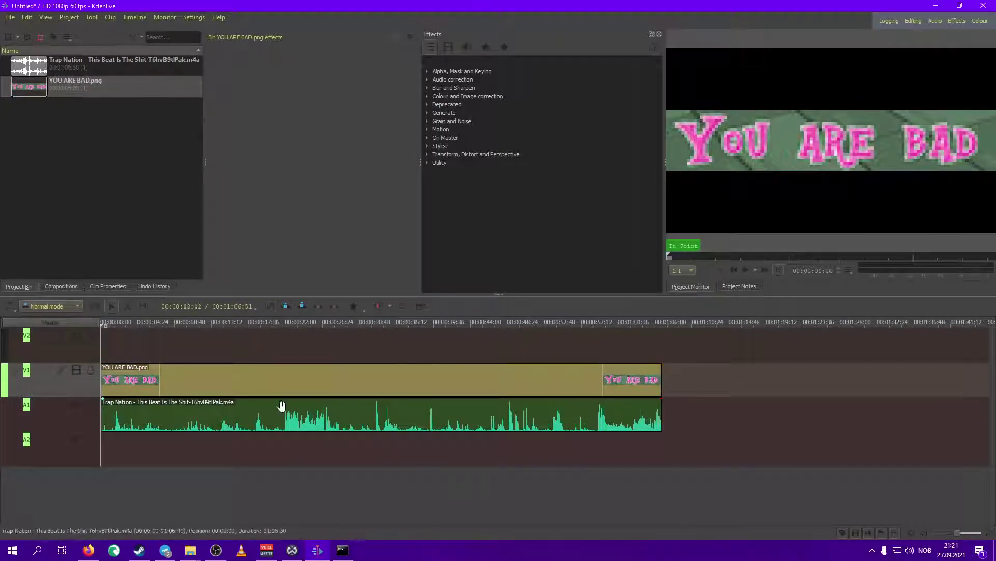
pyautogui.scroll(1, 258, 445)
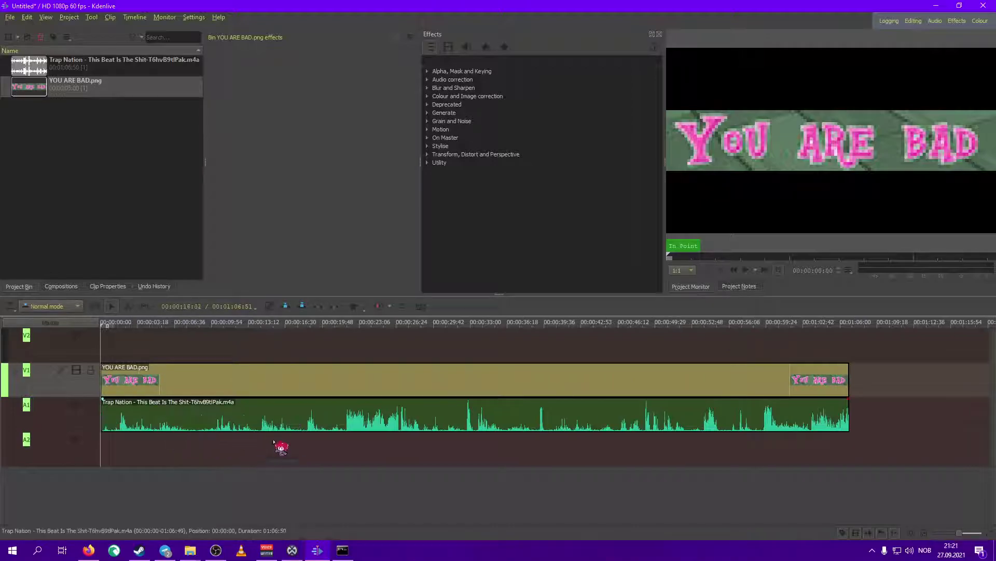
pyautogui.click(204, 414)
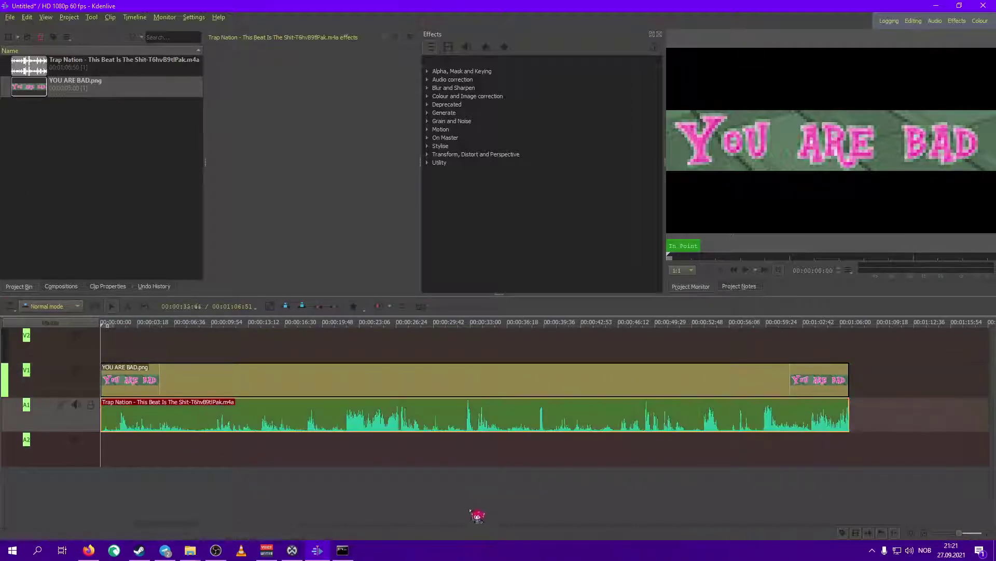
# Enable the Audio Mixer panel from the View menu and undock it from beside the effect stack.
pyautogui.click(46, 17)
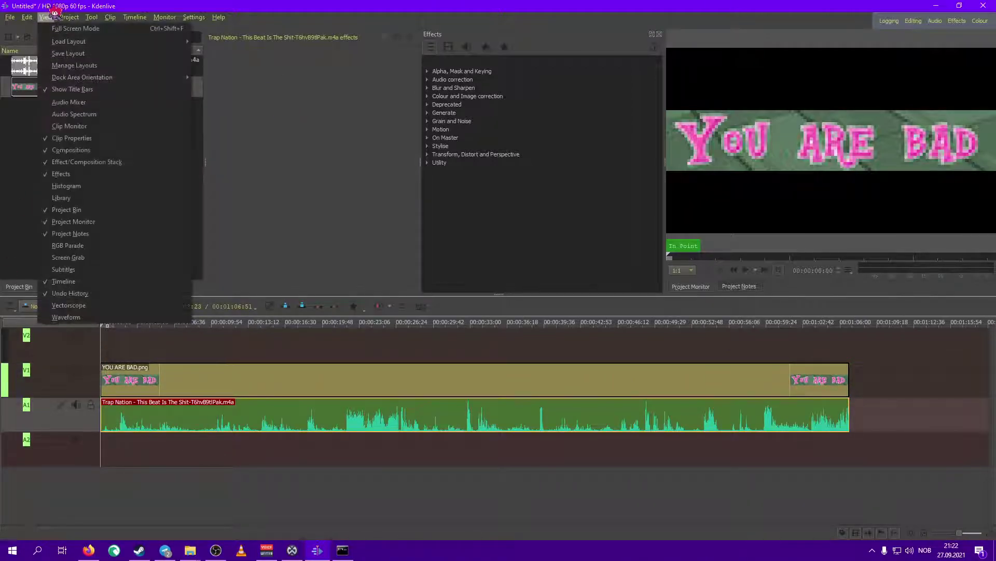
pyautogui.click(47, 102)
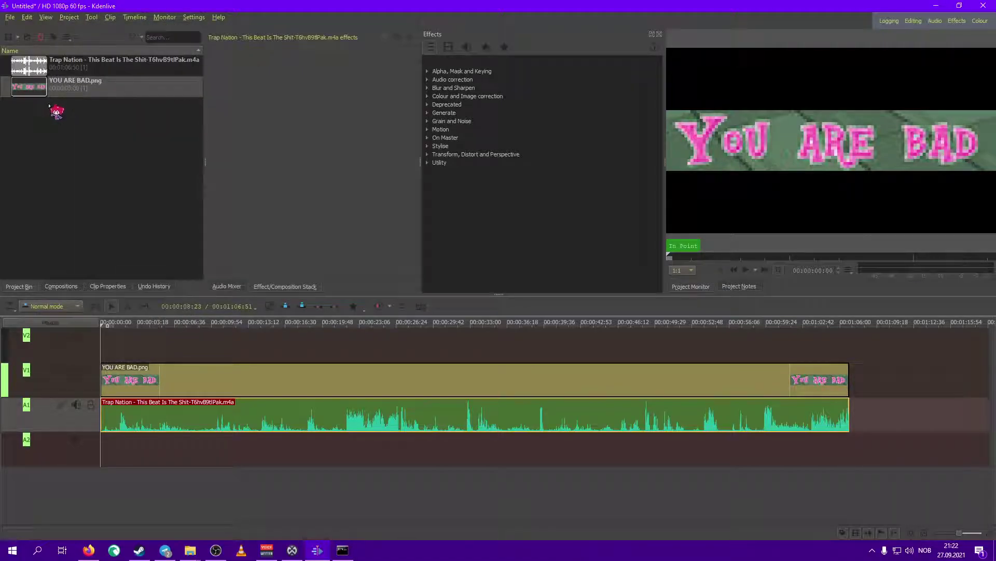
pyautogui.click(49, 18)
pyautogui.click(50, 18)
pyautogui.click(228, 286)
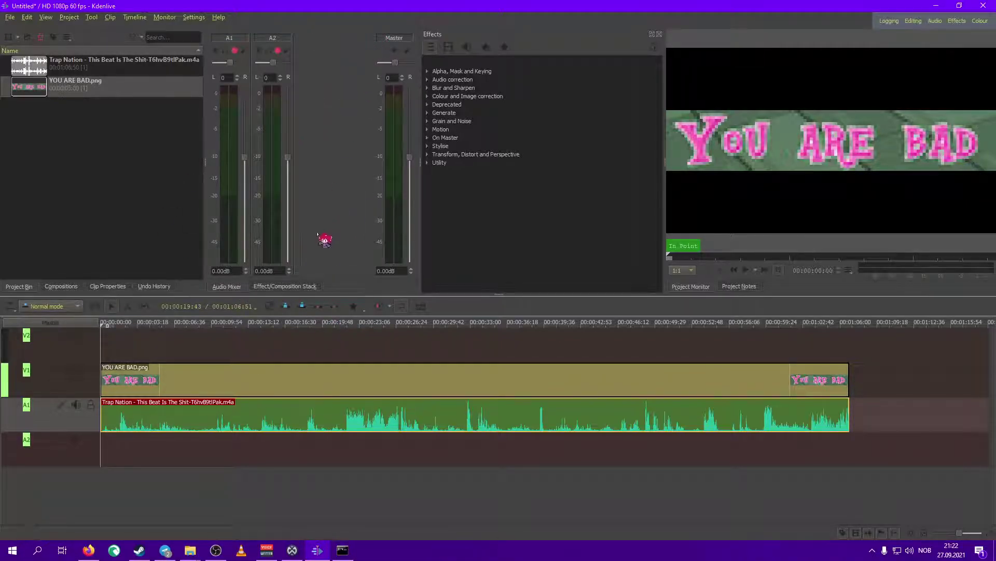
pyautogui.moveTo(225, 285); pyautogui.dragTo(331, 173)
# Select the timeline clips, return the playhead to the start and show the Audio Mixer.
pyautogui.click(252, 411)
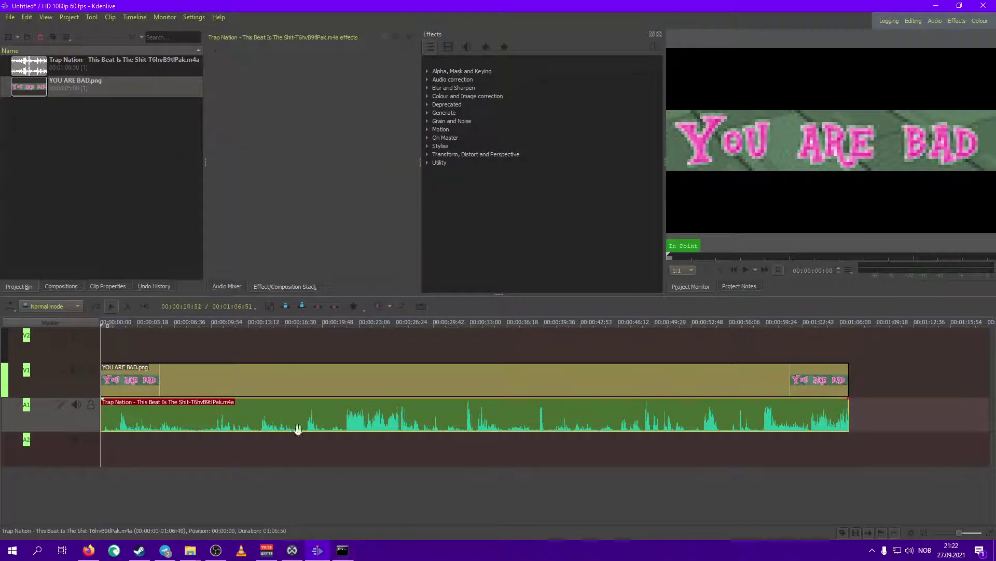
pyautogui.click(291, 446)
pyautogui.click(292, 416)
pyautogui.click(296, 384)
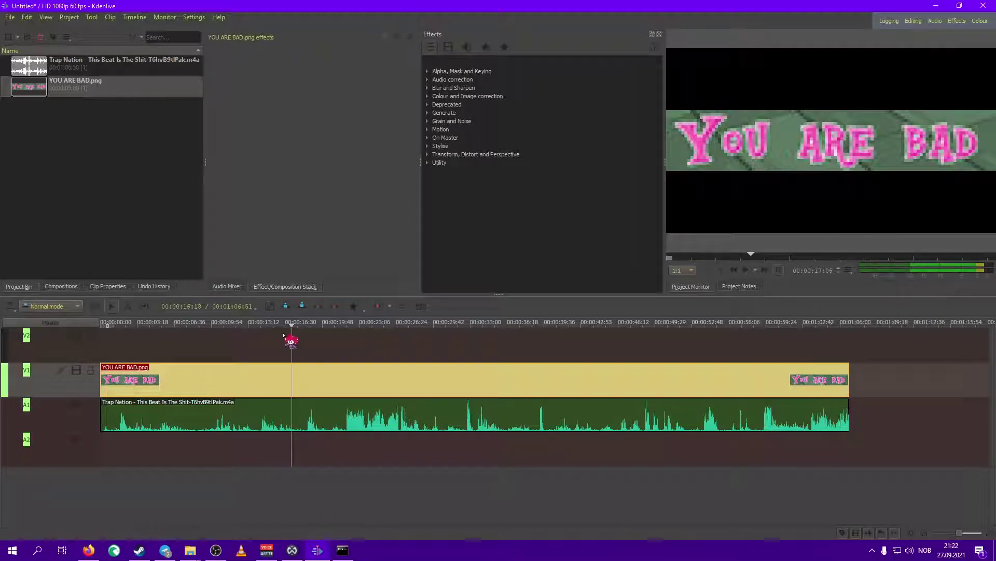
pyautogui.moveTo(292, 337); pyautogui.dragTo(100, 345)
pyautogui.click(288, 408)
pyautogui.click(229, 286)
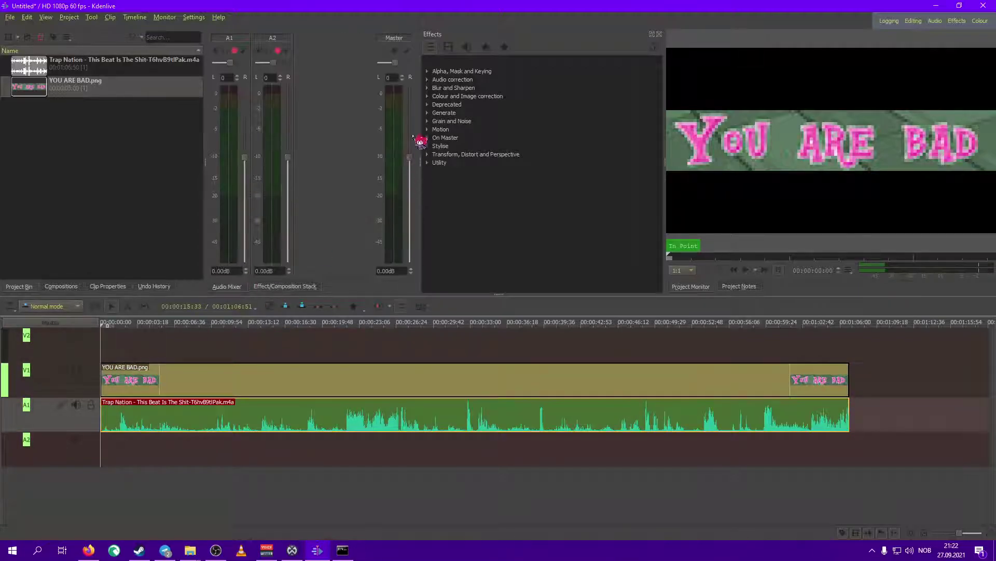
# Add the Audio Spectrum Filter from the On Master category to the master track's effects.
pyautogui.click(405, 51)
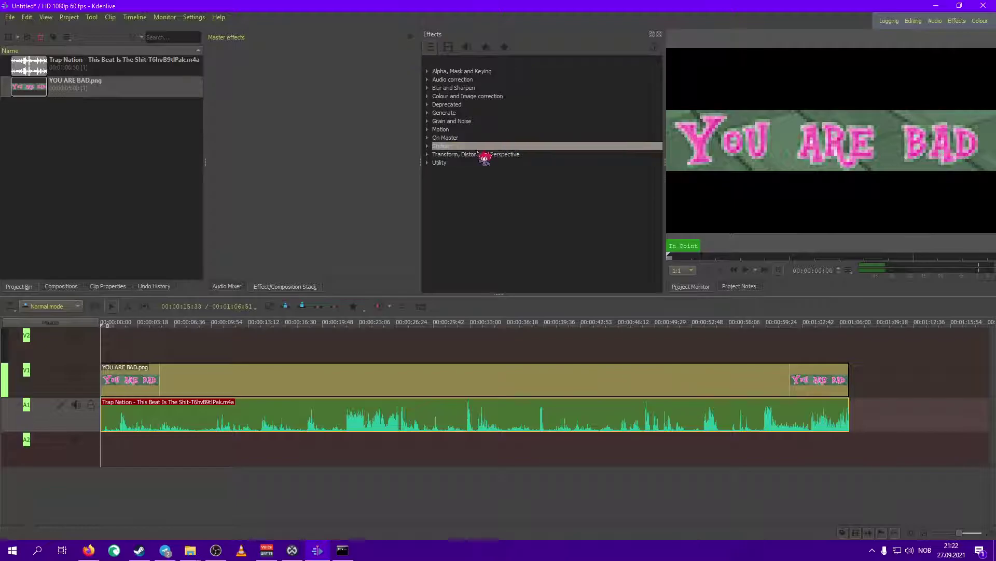
pyautogui.click(426, 138)
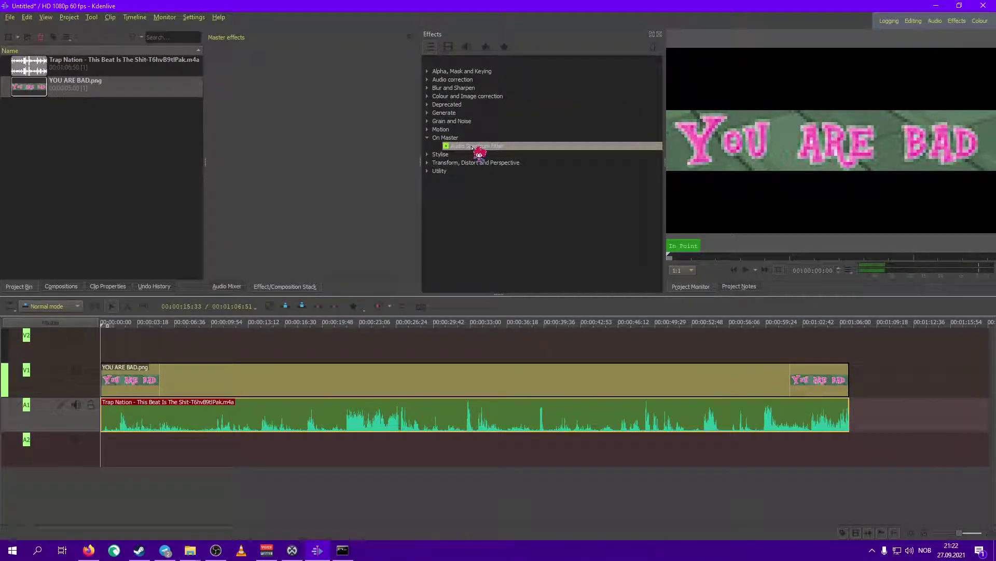
pyautogui.moveTo(273, 154); pyautogui.dragTo(274, 155)
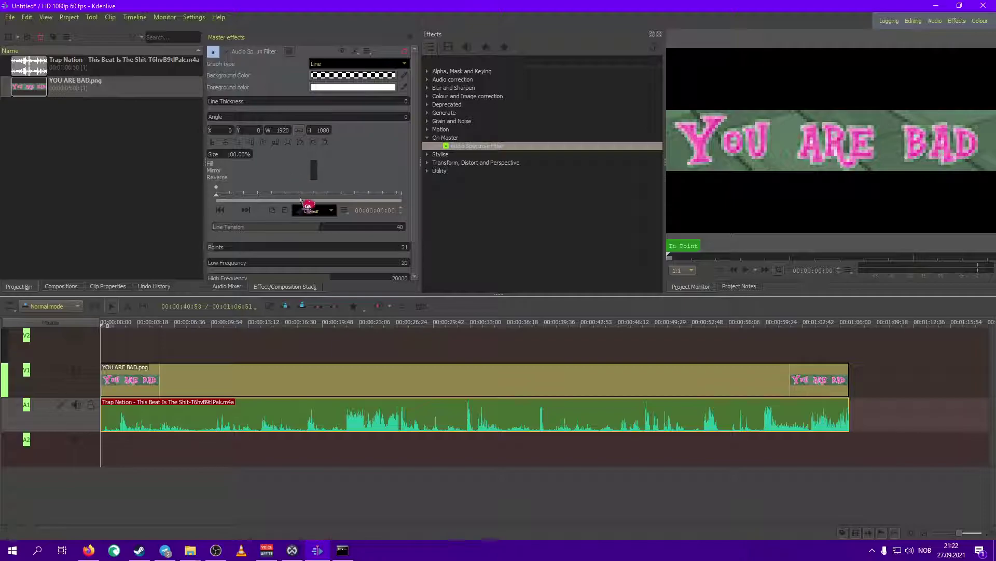
pyautogui.click(182, 414)
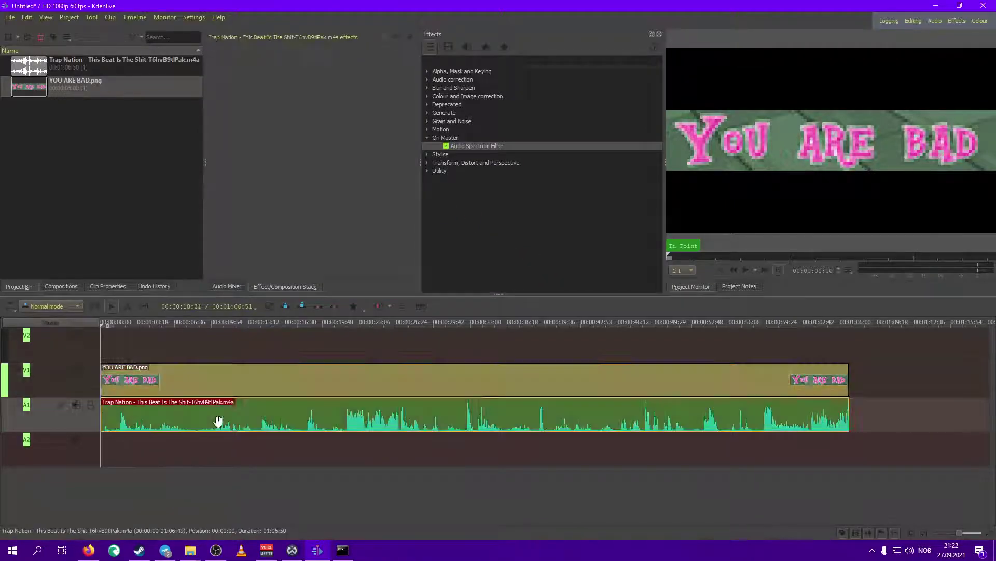
pyautogui.click(226, 286)
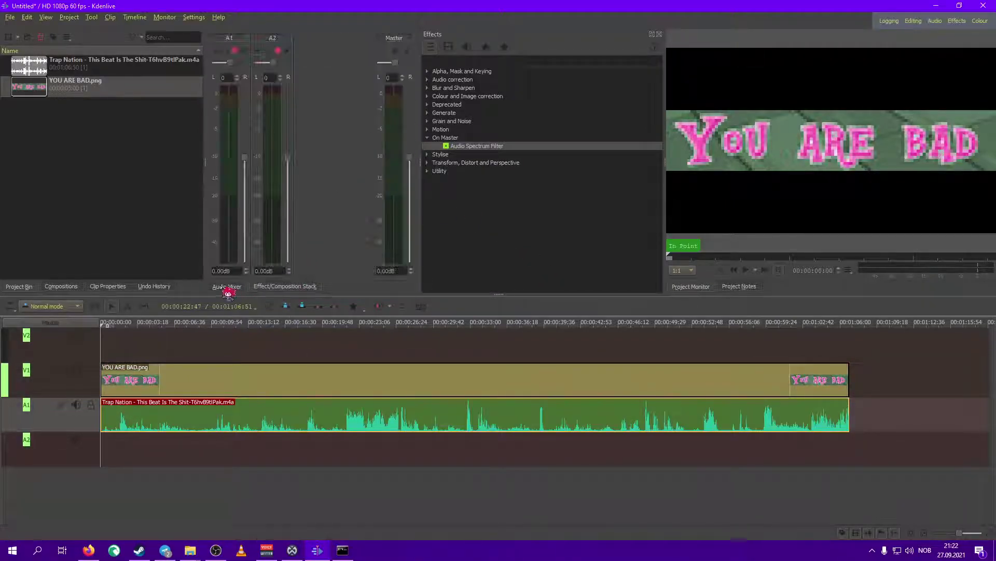
pyautogui.click(408, 51)
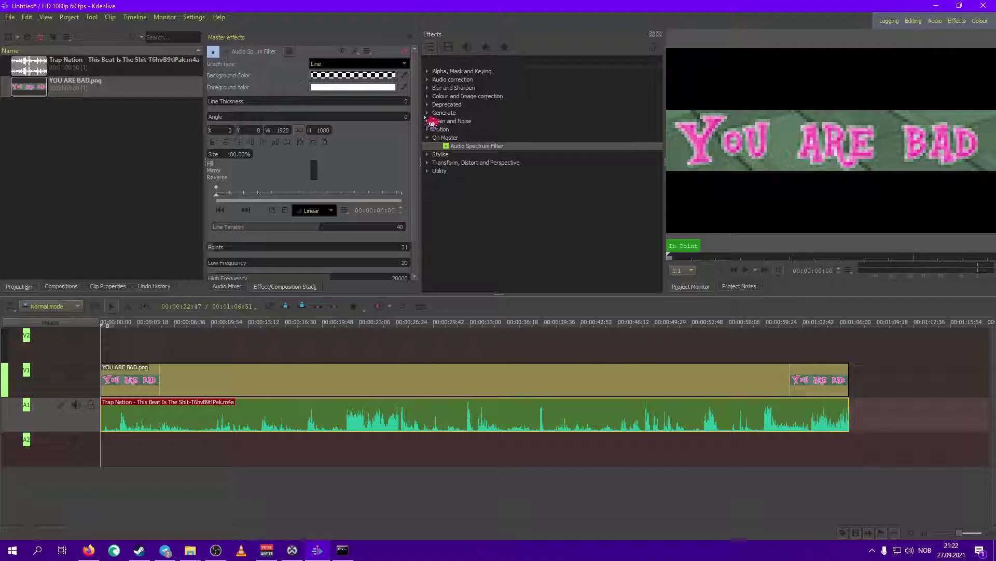
# Set the spectrum line thickness to 14 and Y position to -281, then play to preview.
pyautogui.moveTo(417, 120); pyautogui.dragTo(407, 64)
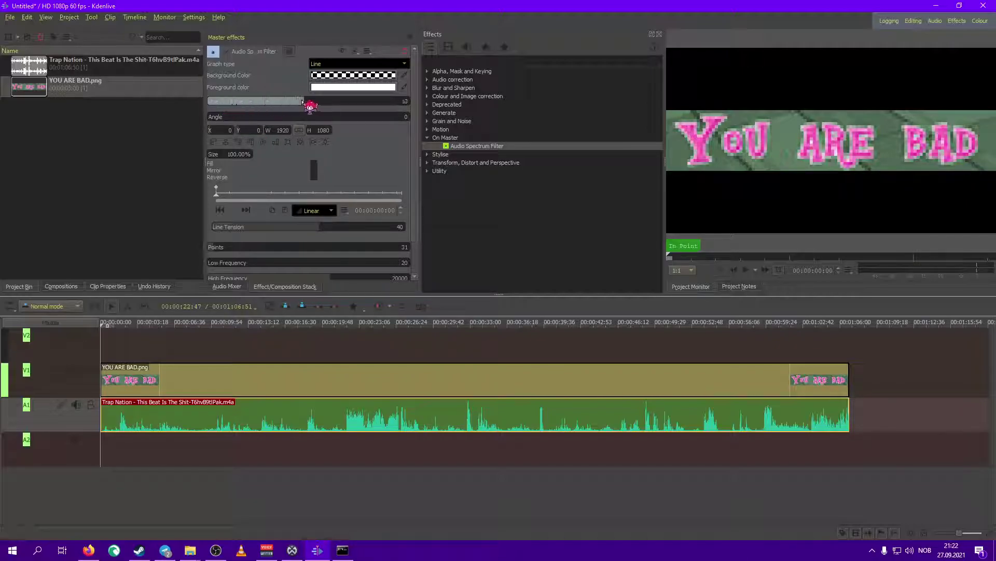
pyautogui.moveTo(303, 102); pyautogui.dragTo(343, 101)
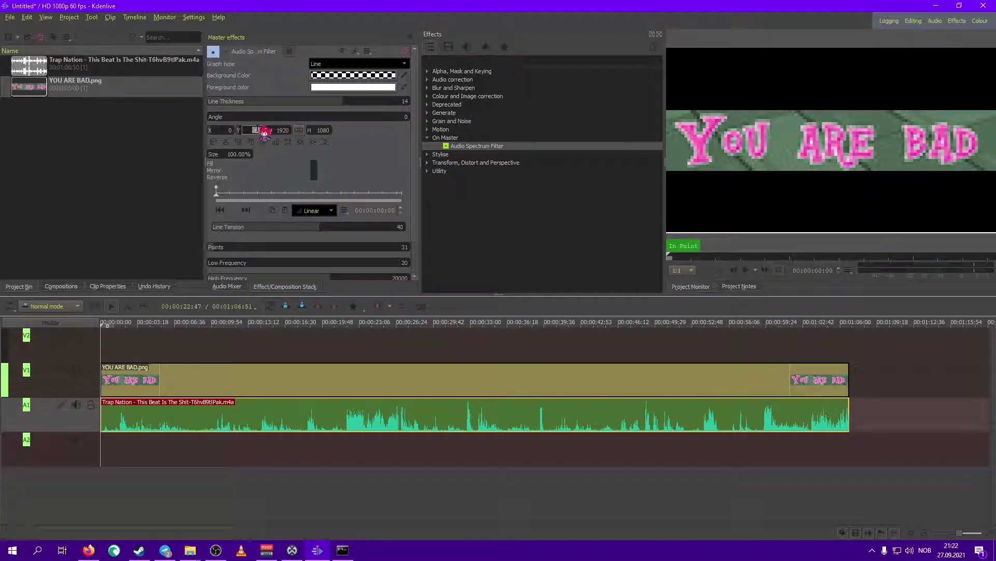
pyautogui.scroll(-10, 259, 130)
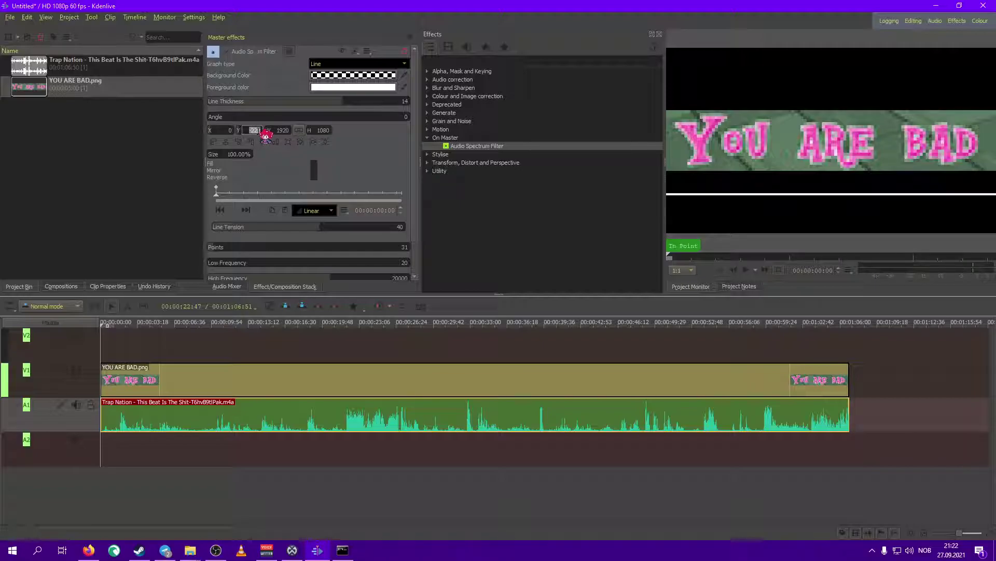
pyautogui.scroll(-2, 265, 136)
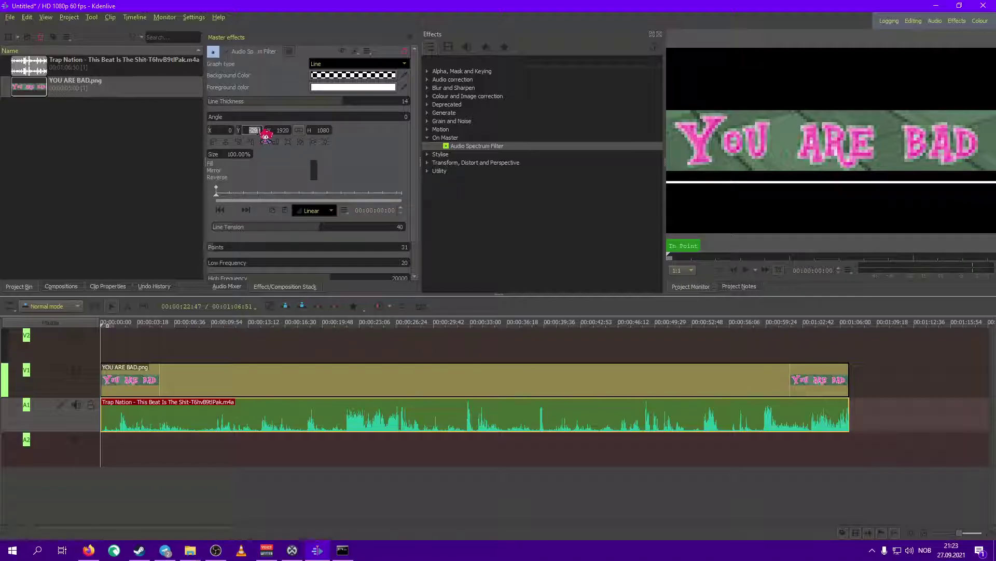
pyautogui.scroll(-2, 265, 136)
pyautogui.scroll(2, 265, 136)
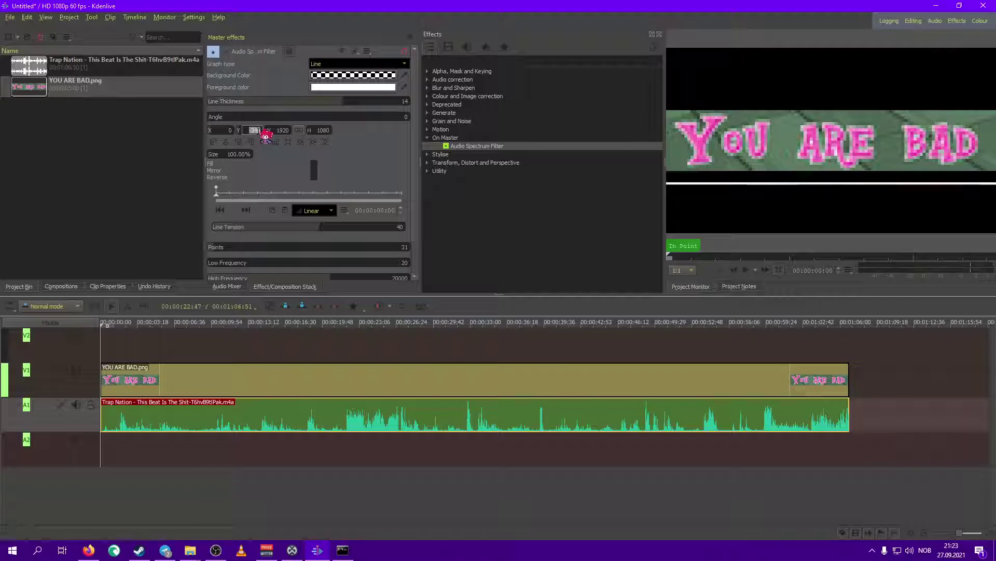
pyautogui.scroll(1, 261, 131)
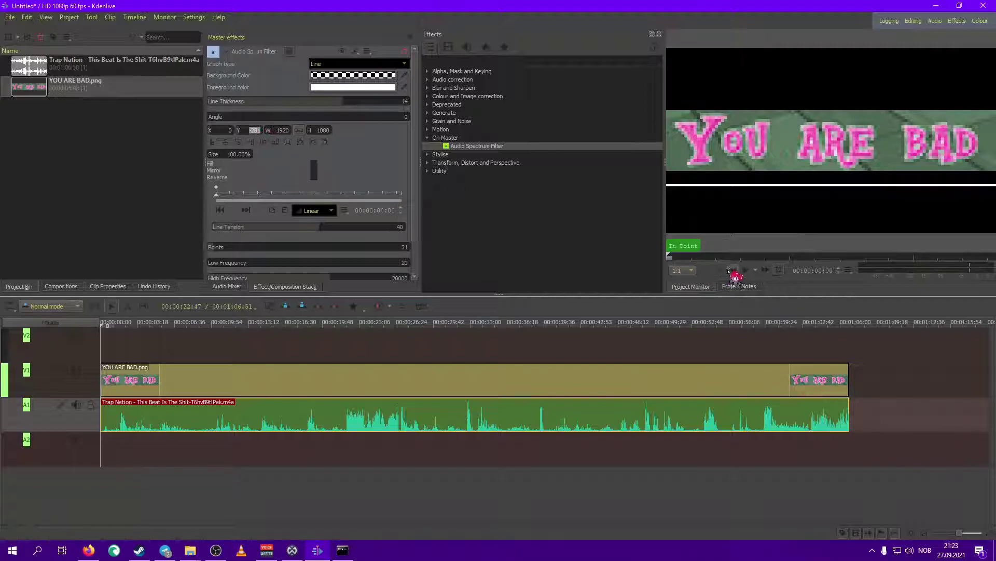
pyautogui.click(748, 270)
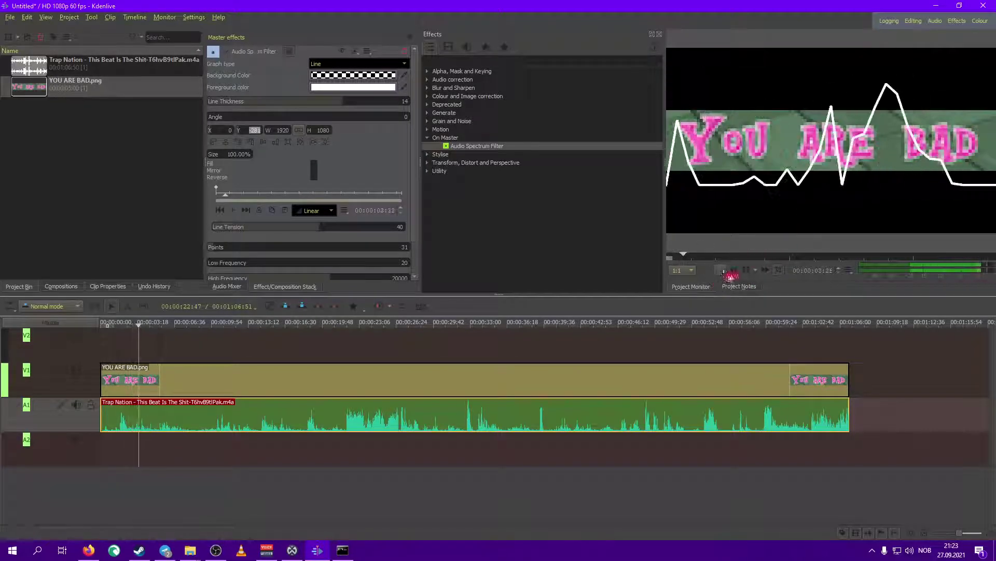
# Stop playback and pick orange as the spectrum line's foreground colour.
pyautogui.click(748, 270)
pyautogui.click(384, 88)
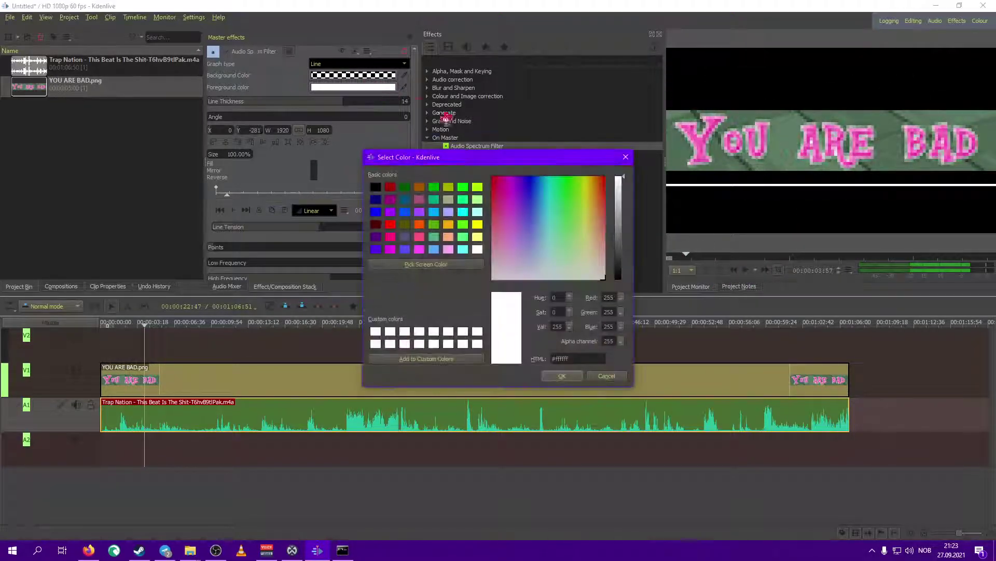
pyautogui.moveTo(494, 274); pyautogui.dragTo(500, 200)
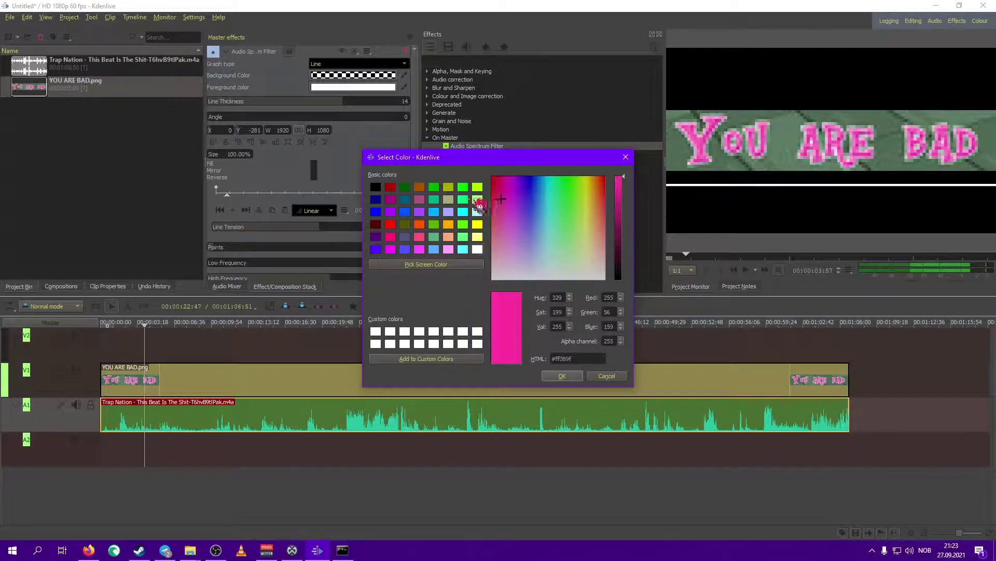
pyautogui.click(449, 187)
pyautogui.click(462, 186)
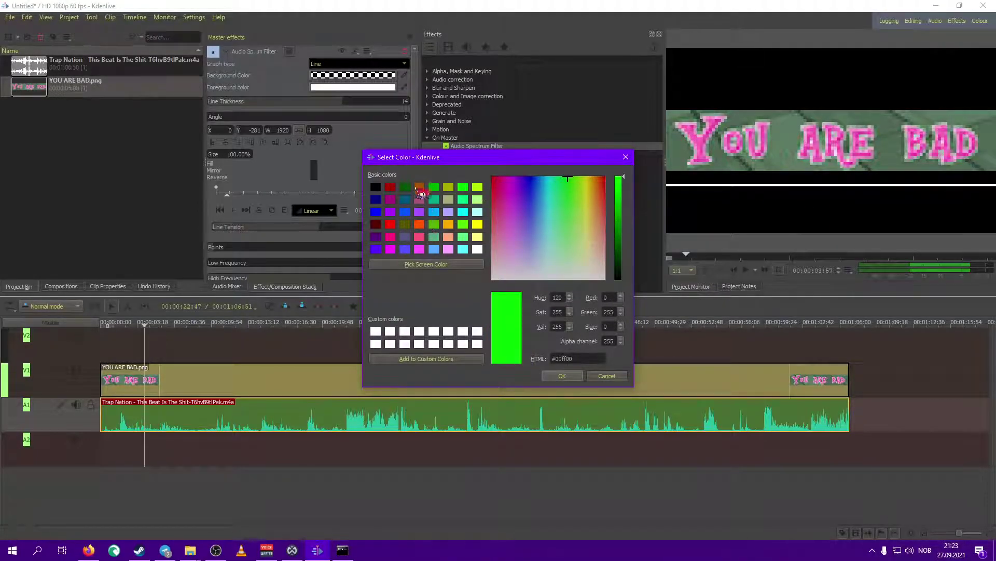
pyautogui.click(420, 187)
# Confirm the orange colour and set the spectrum to 119 points while previewing playback.
pyautogui.click(563, 376)
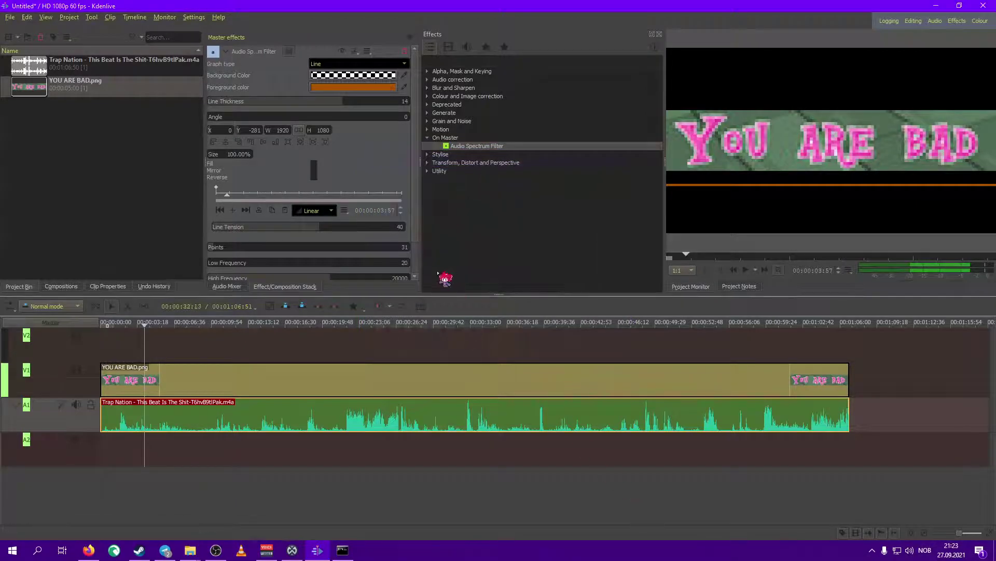
pyautogui.scroll(-1, 421, 175)
pyautogui.scroll(-2, 421, 175)
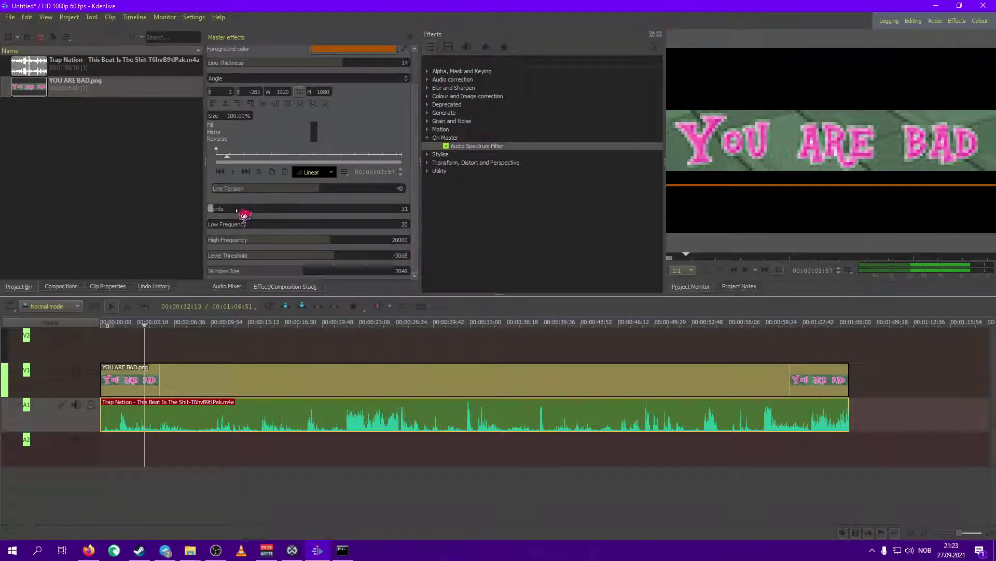
pyautogui.moveTo(272, 218); pyautogui.dragTo(231, 222)
pyautogui.click(745, 270)
pyautogui.moveTo(318, 221)
pyautogui.mouseDown()
pyautogui.moveTo(444, 213)
pyautogui.moveTo(238, 214)
pyautogui.mouseUp()
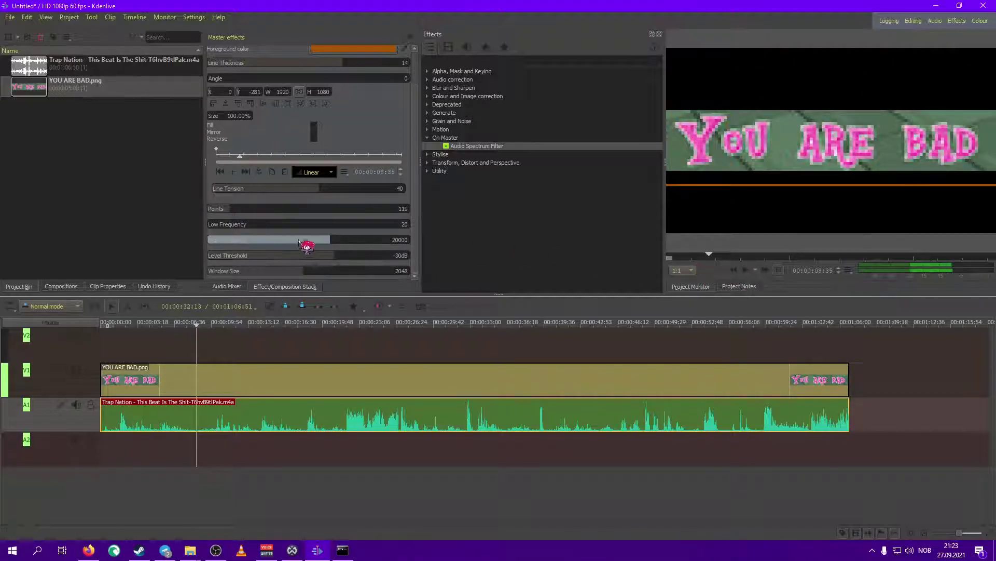
pyautogui.click(739, 269)
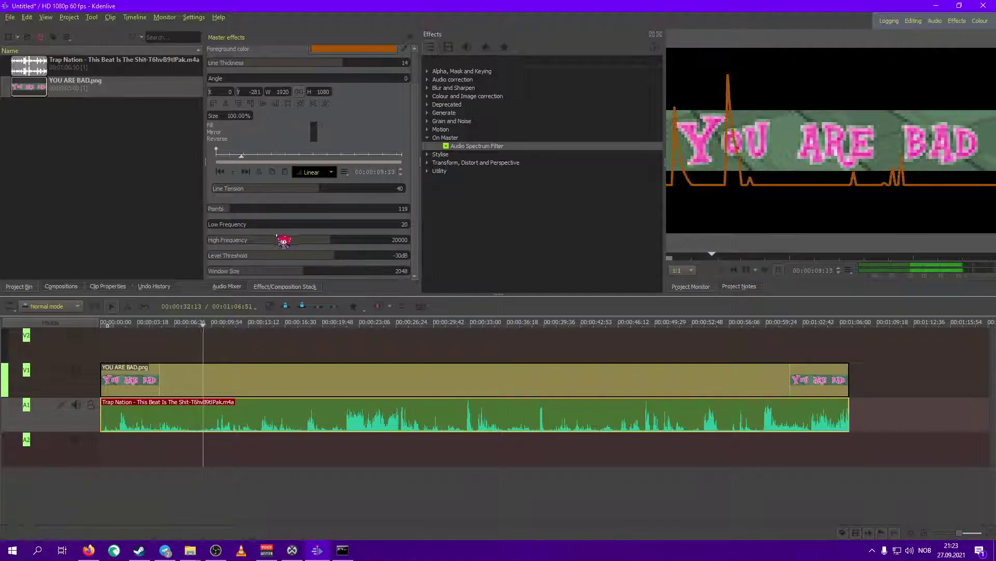
# Set the frequency range to 3127–17577 and the level threshold to -79dB.
pyautogui.moveTo(224, 225); pyautogui.dragTo(353, 241)
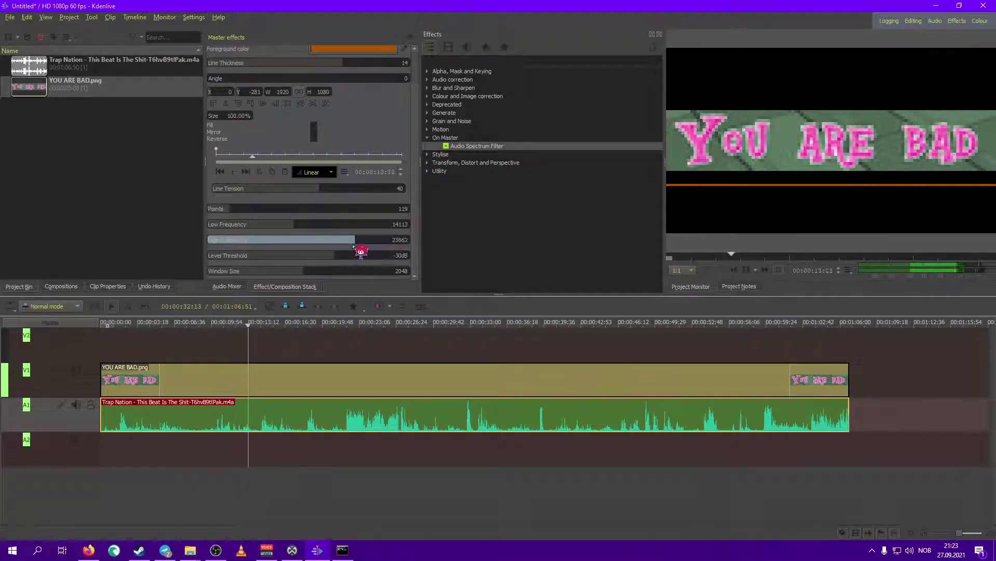
pyautogui.moveTo(300, 224); pyautogui.dragTo(212, 239)
pyautogui.moveTo(338, 248); pyautogui.dragTo(315, 240)
pyautogui.click(226, 225)
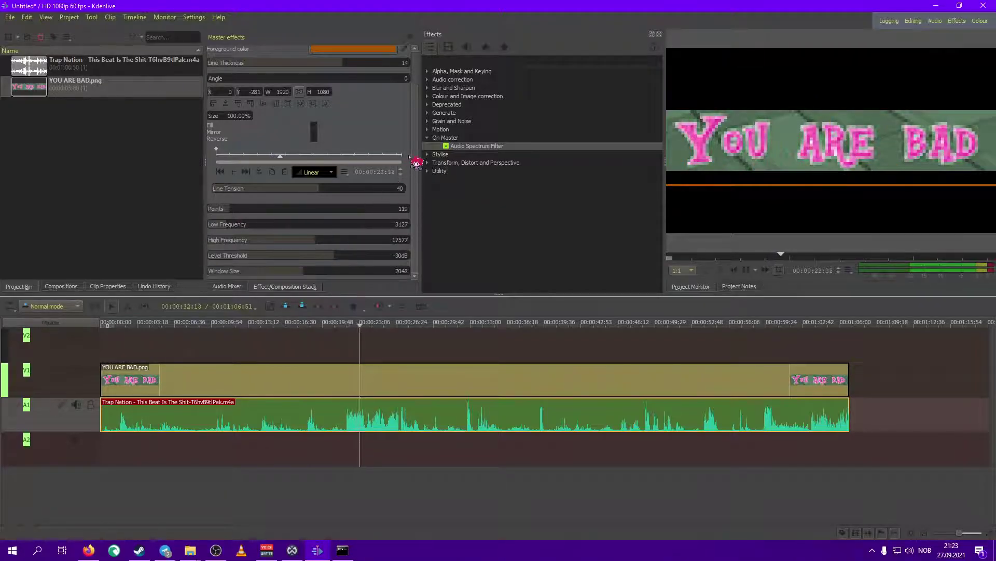
pyautogui.moveTo(345, 259); pyautogui.dragTo(249, 260)
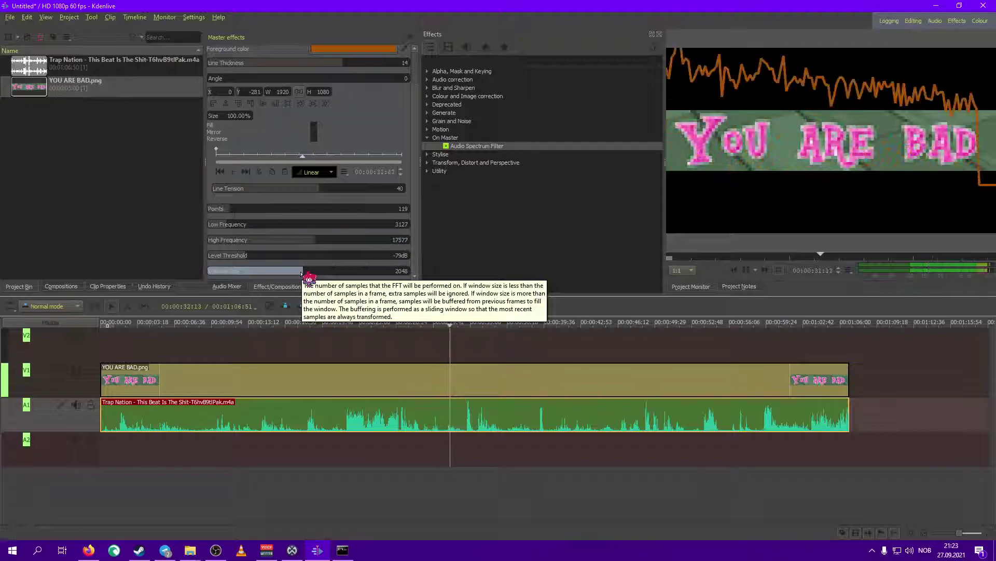
pyautogui.scroll(2, 415, 107)
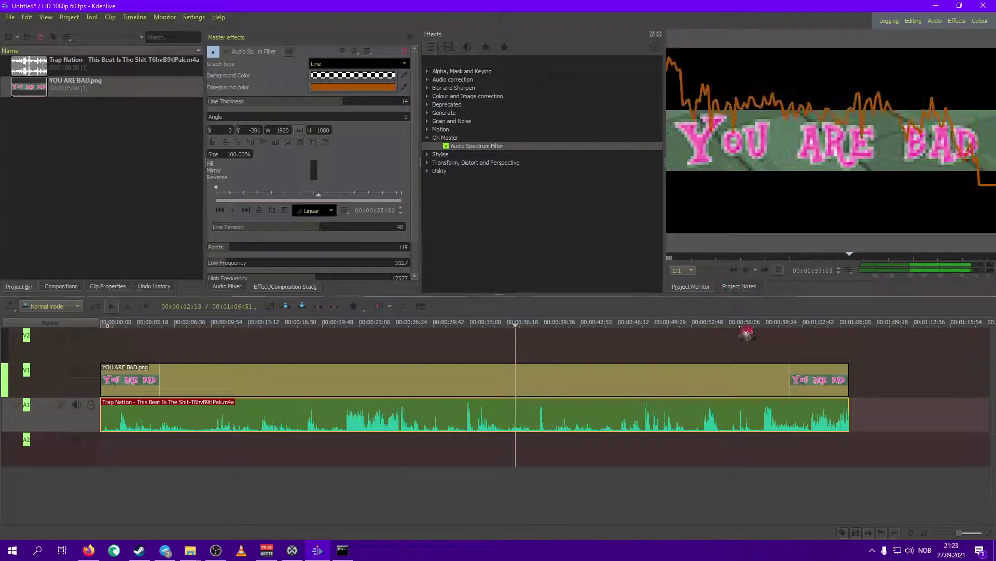
# Delete the tweaked Audio Spectrum Filter from the master effects and reset the playhead to the start.
pyautogui.click(404, 52)
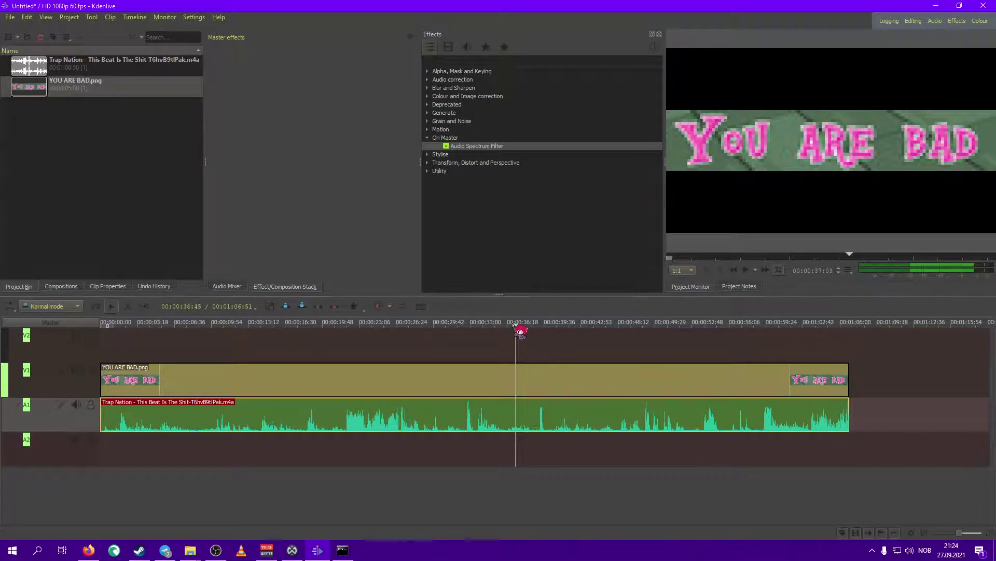
pyautogui.moveTo(517, 324); pyautogui.dragTo(104, 308)
pyautogui.click(225, 377)
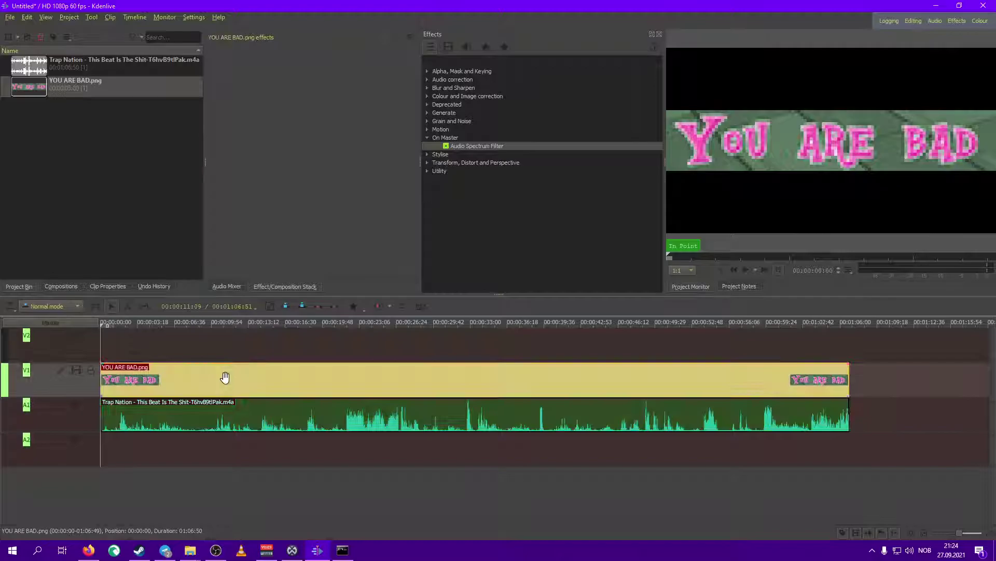
pyautogui.click(220, 418)
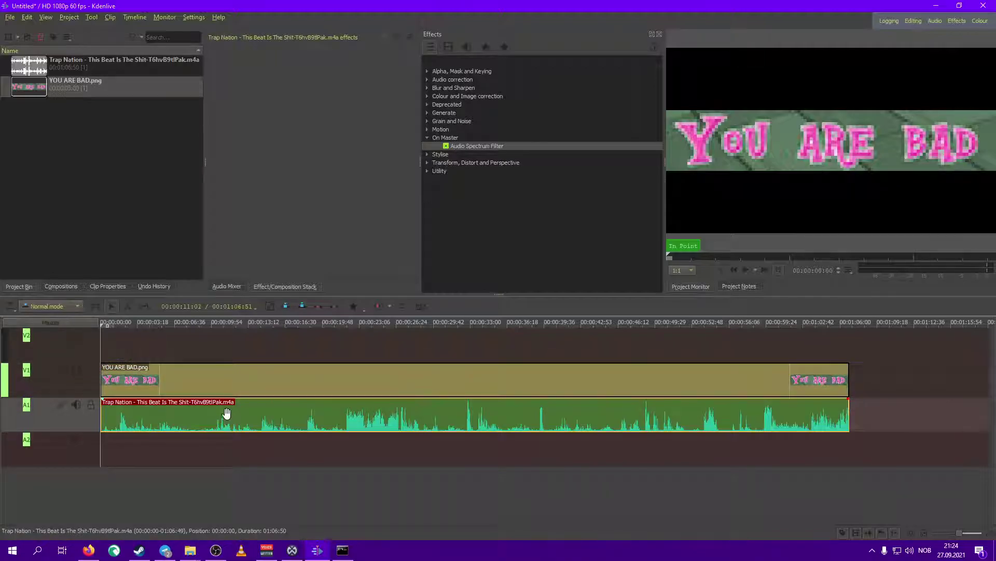
pyautogui.click(226, 286)
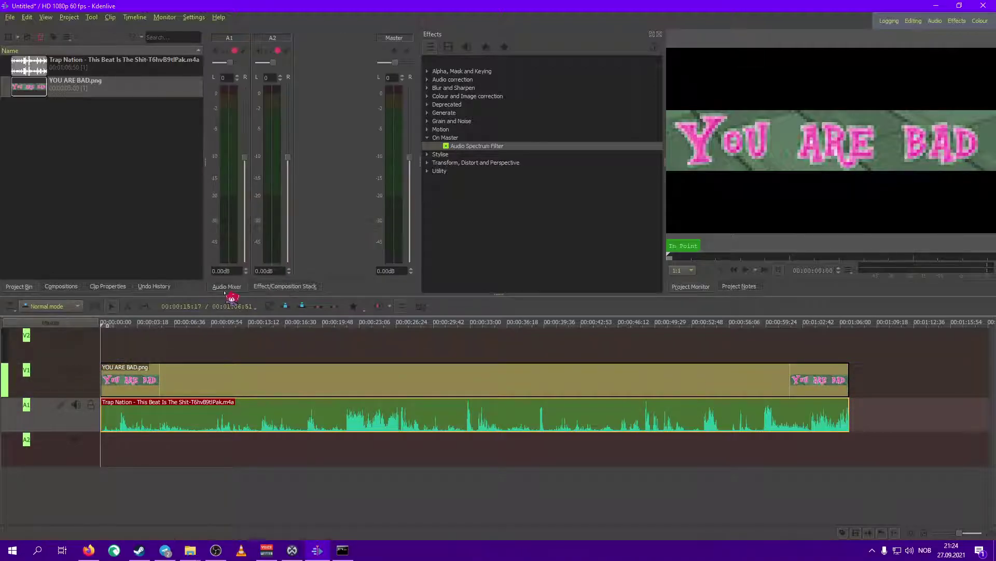
pyautogui.click(46, 17)
pyautogui.click(50, 22)
# Add a fresh Audio Spectrum Filter to the master channel and open its default settings.
pyautogui.click(409, 52)
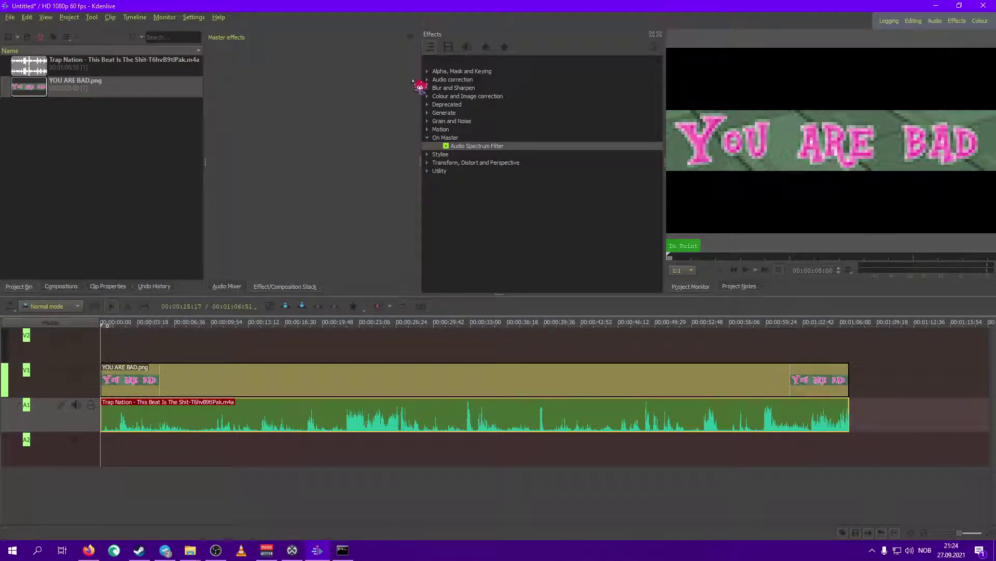
pyautogui.moveTo(477, 146); pyautogui.dragTo(287, 148)
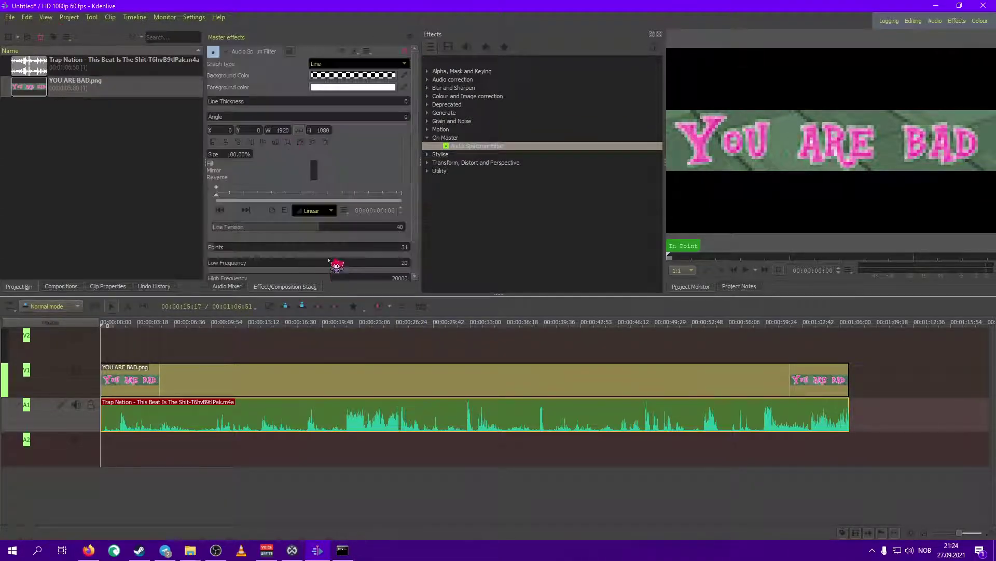
pyautogui.click(236, 289)
pyautogui.click(256, 286)
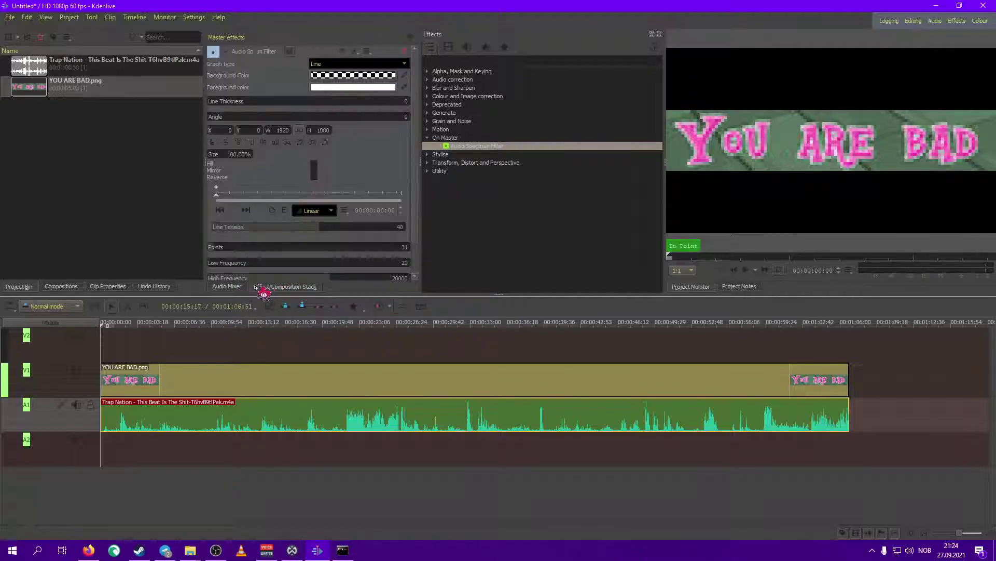
pyautogui.click(233, 288)
pyautogui.click(250, 366)
pyautogui.click(235, 288)
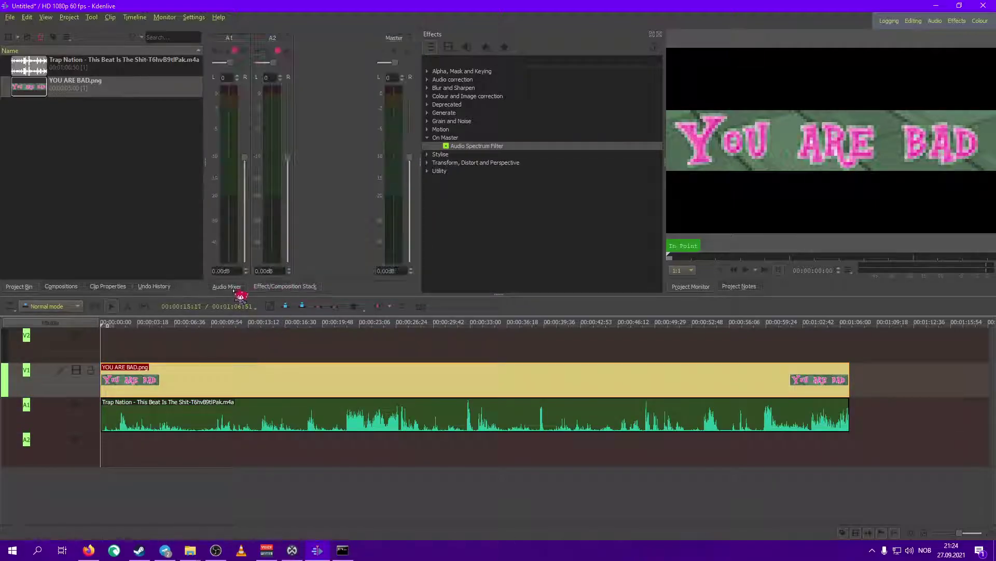
pyautogui.click(410, 91)
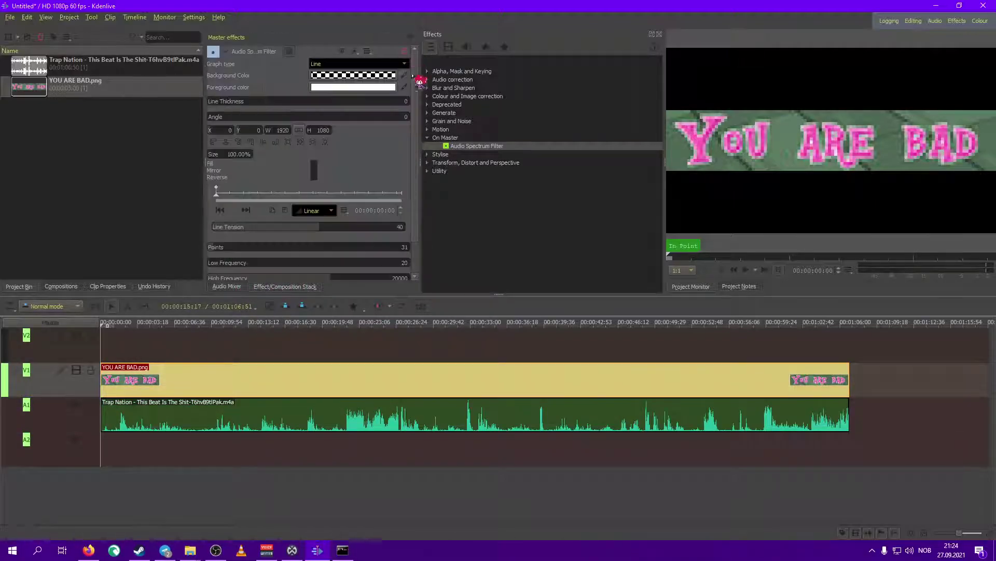
# Make the spectrum line light blue with thickness 10 and Y position -348.
pyautogui.click(370, 89)
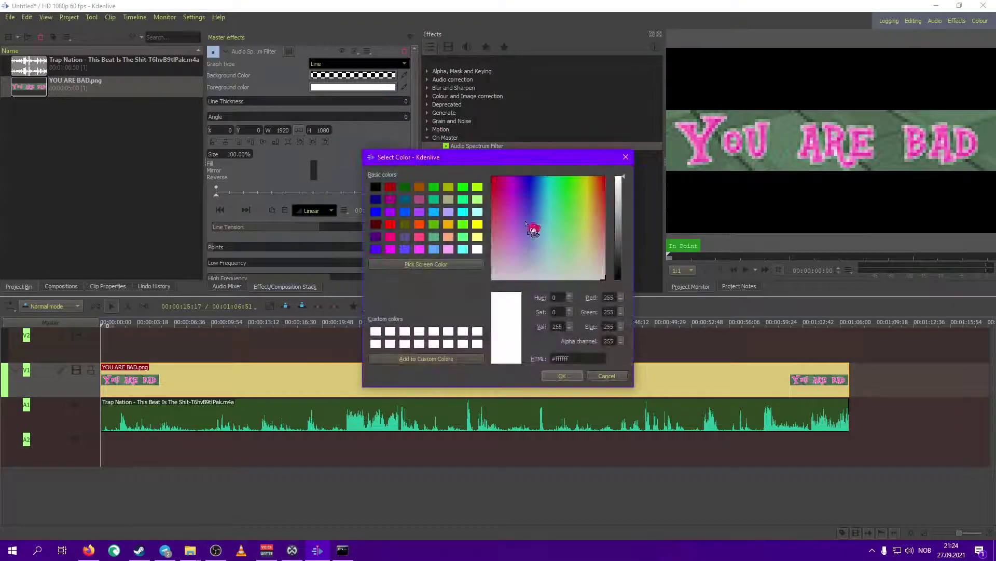
pyautogui.click(434, 224)
pyautogui.click(434, 212)
pyautogui.click(563, 376)
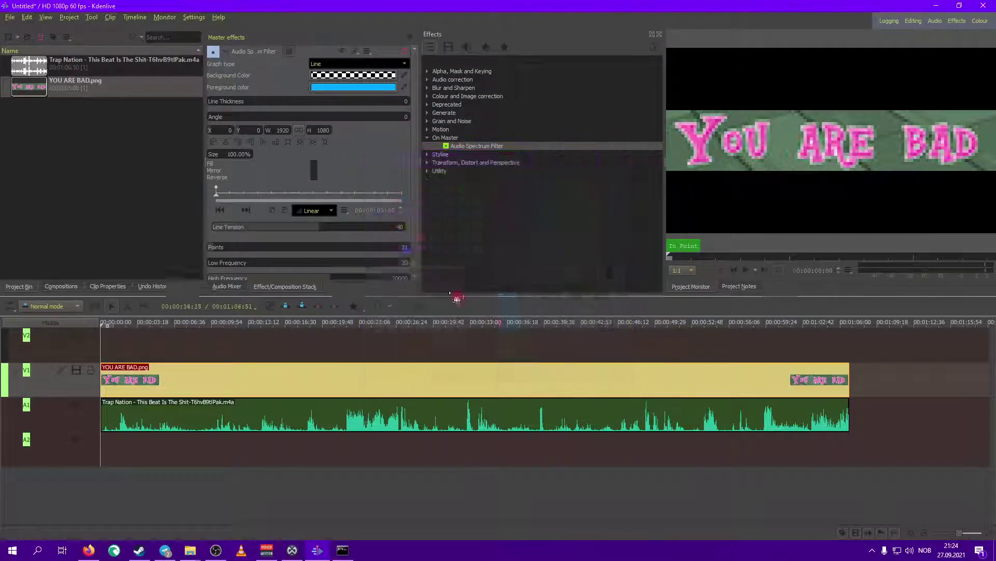
pyautogui.moveTo(243, 102); pyautogui.dragTo(307, 102)
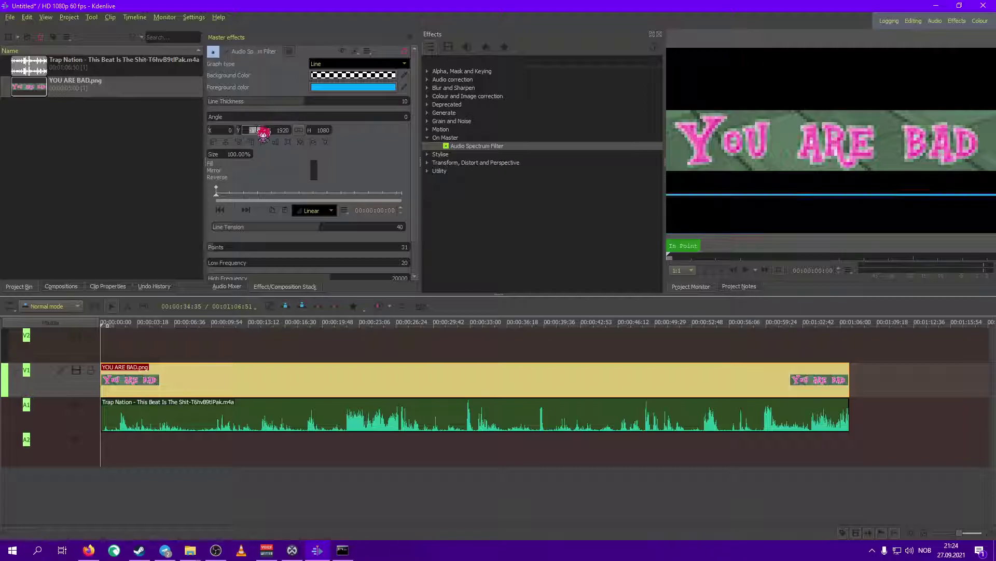
pyautogui.scroll(-10, 258, 128)
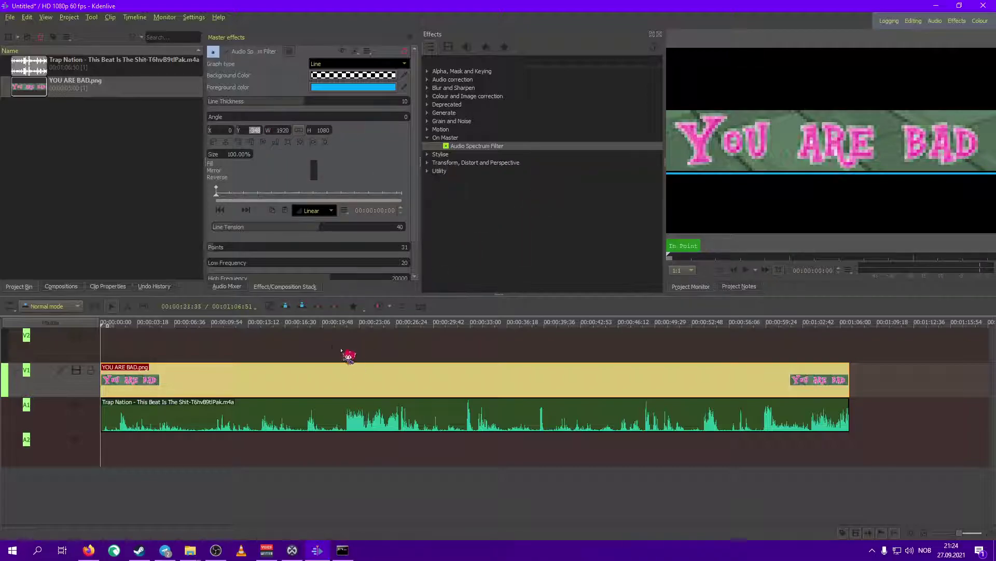
# Set the spectrum to 177 points and play the project to preview the blue line.
pyautogui.moveTo(415, 208); pyautogui.dragTo(415, 242)
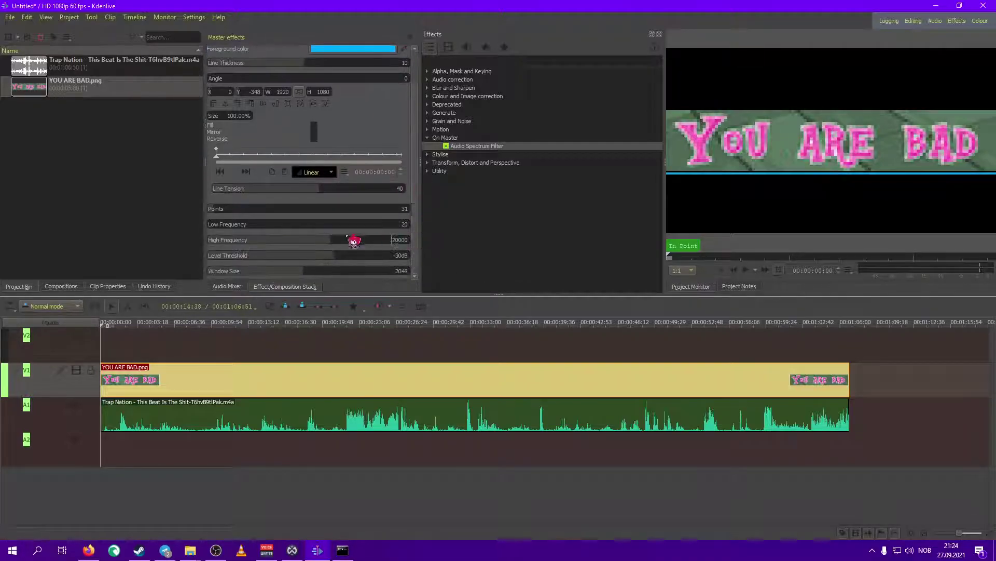
pyautogui.moveTo(222, 211); pyautogui.dragTo(242, 211)
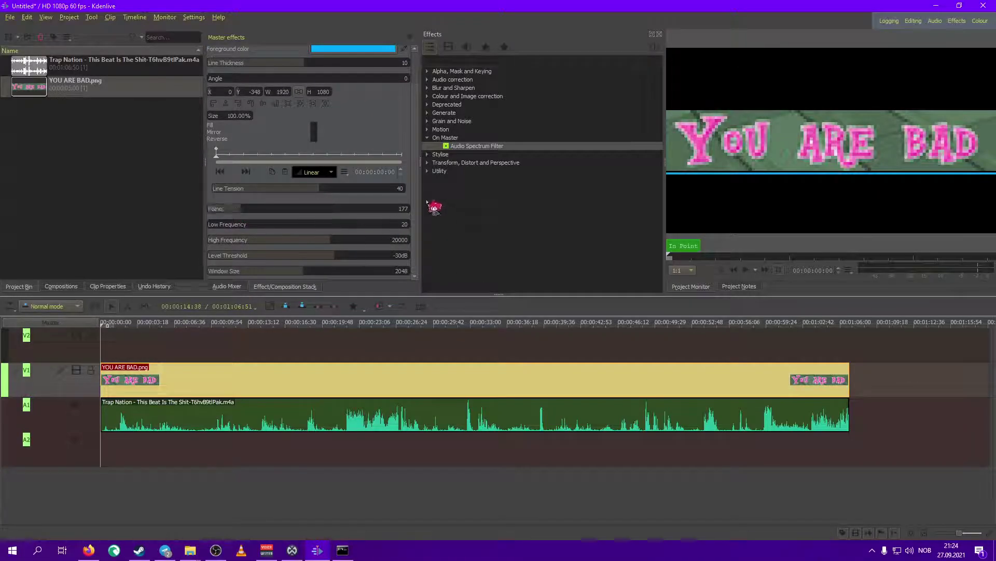
pyautogui.click(747, 270)
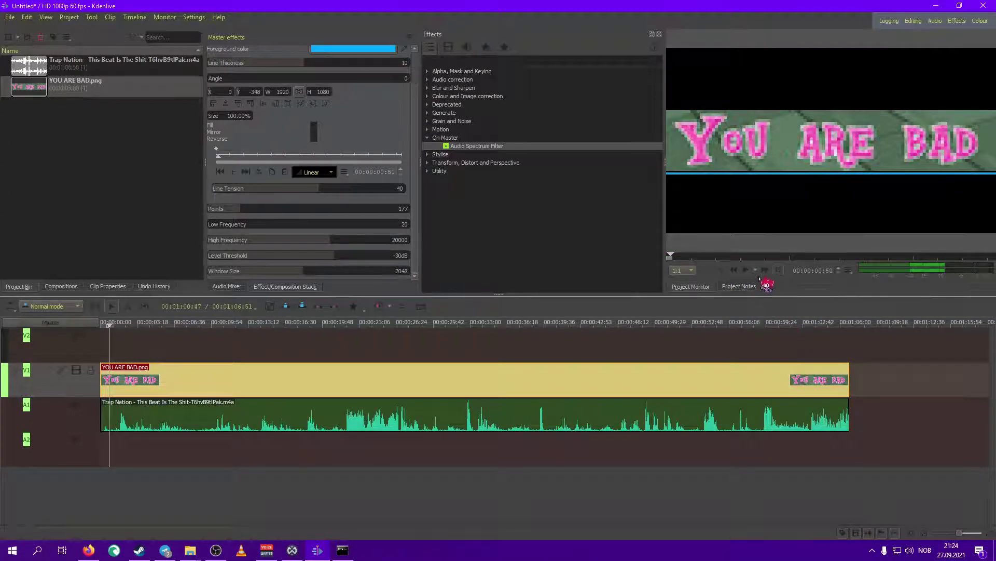